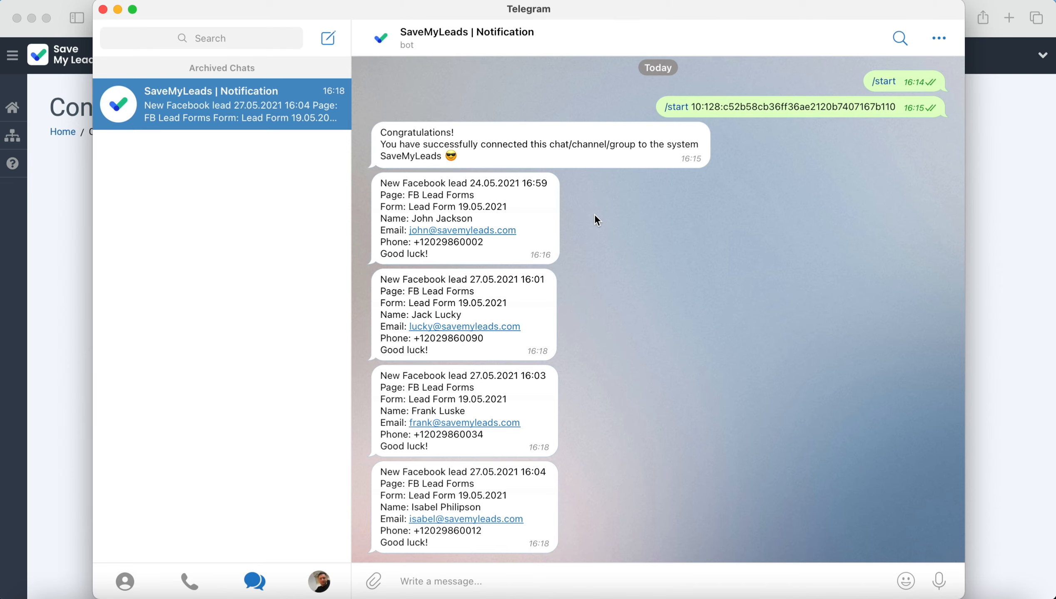
Switch to SaveMyLeads in the browser and create a connection with Telegram Message as the destination.
key(super+Tab)
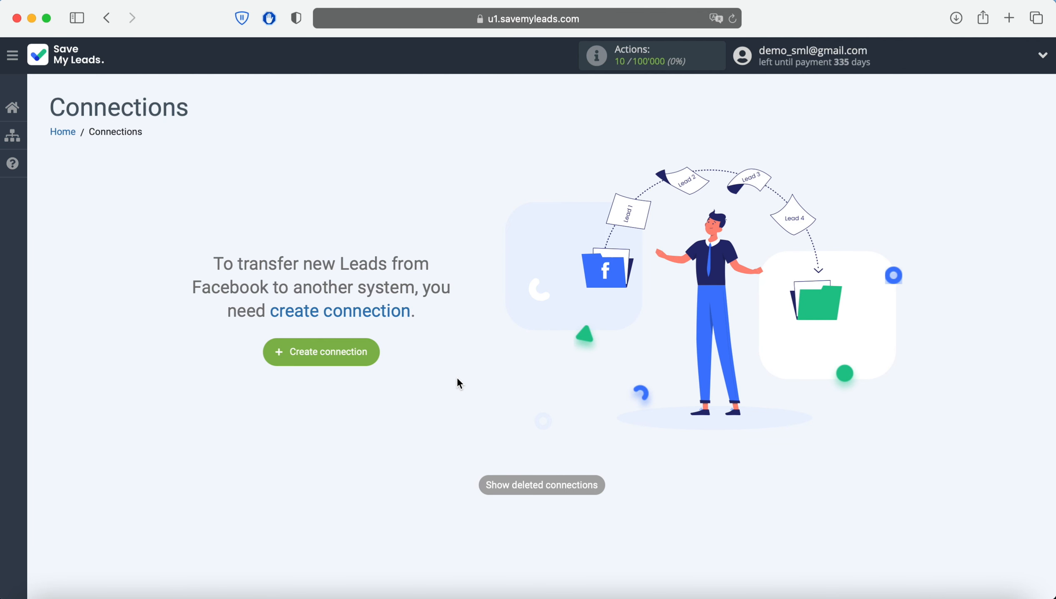
click(363, 350)
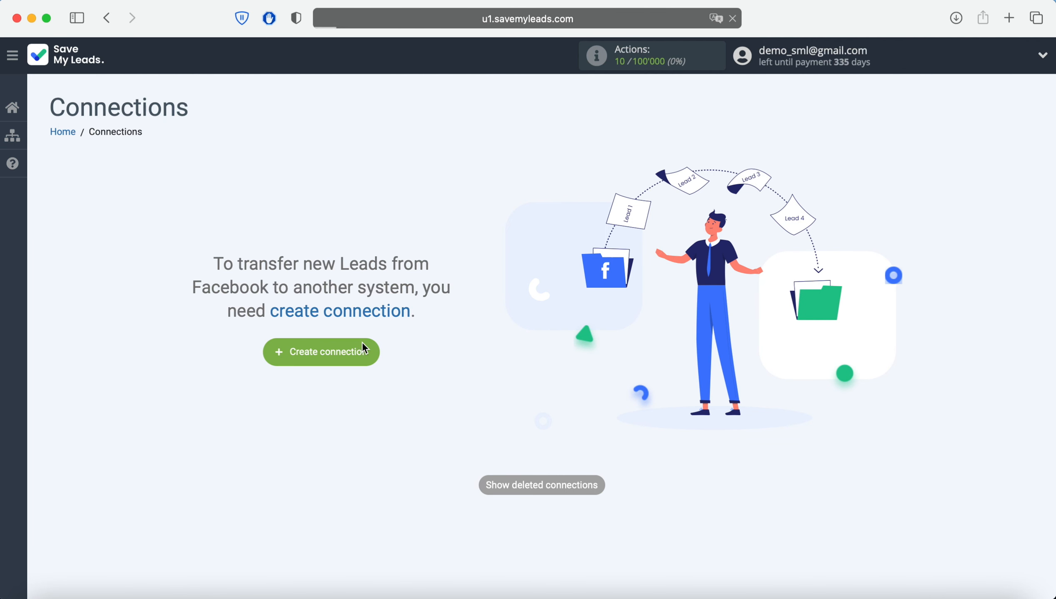
scroll(362, 344, down, 10)
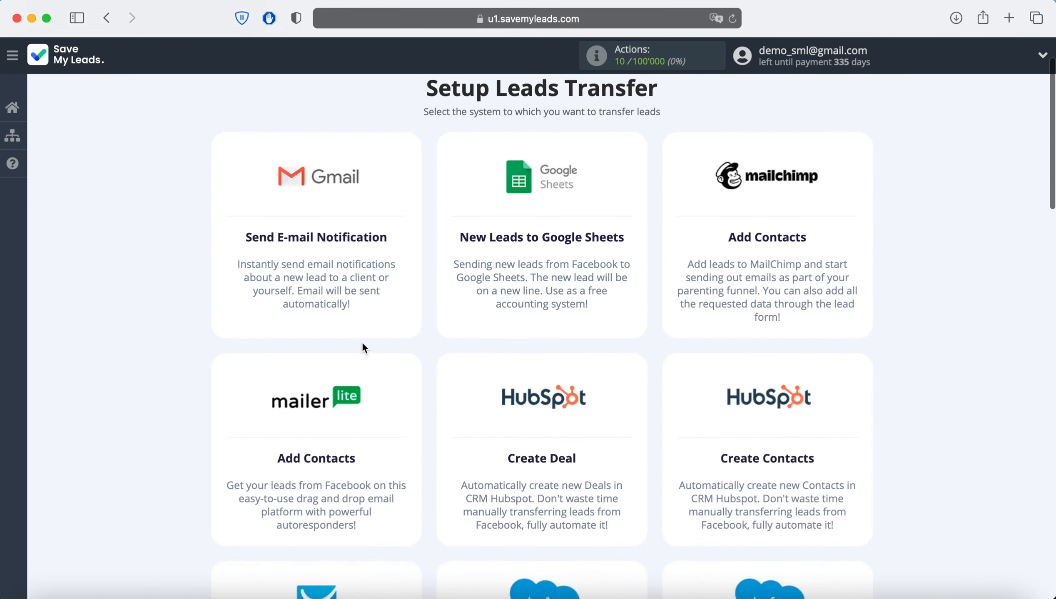
scroll(363, 348, down, 10)
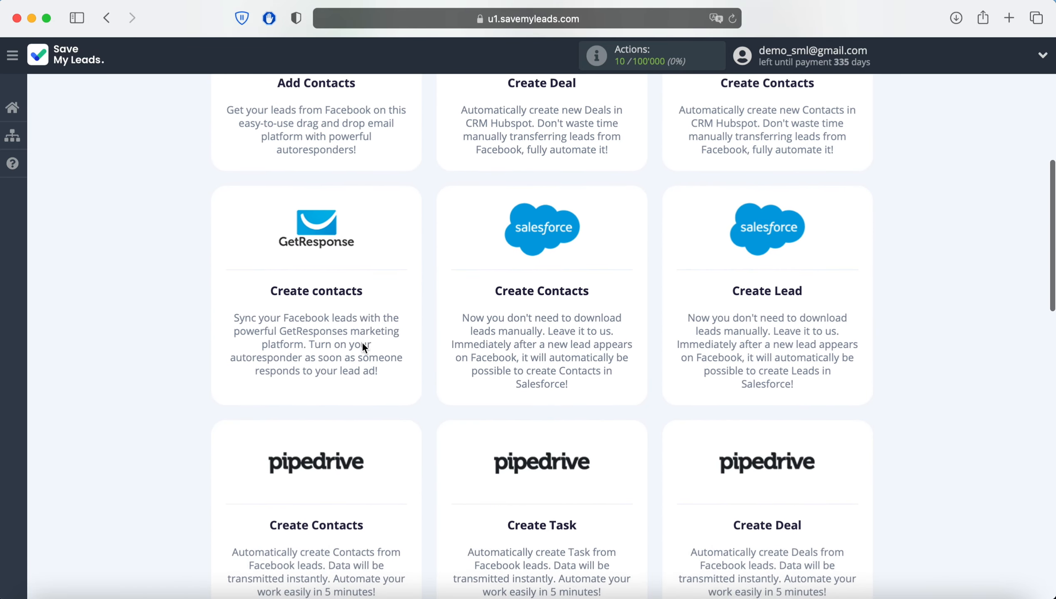
scroll(361, 342, down, 4)
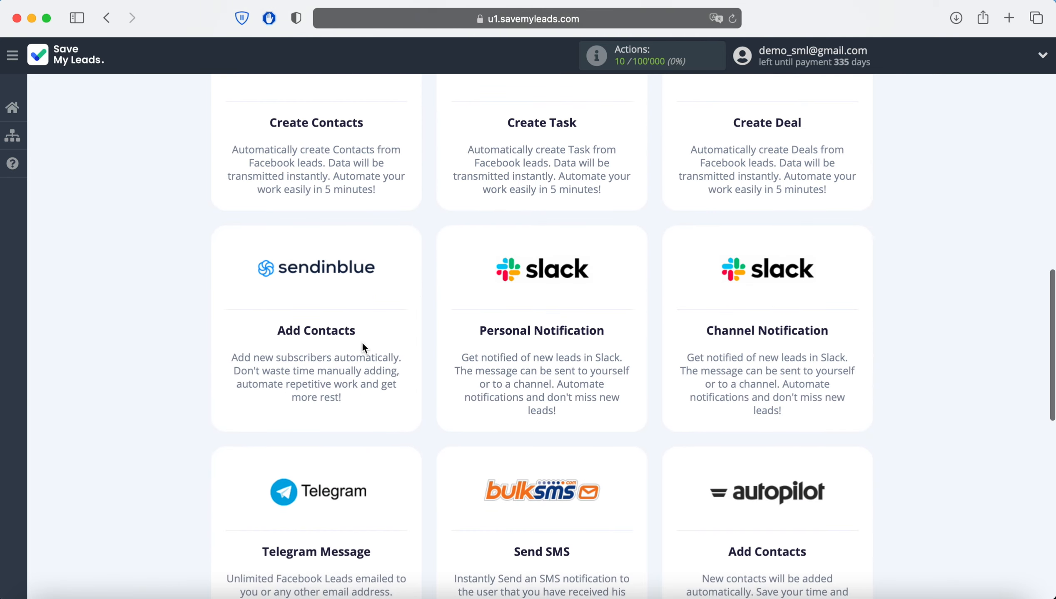
click(345, 401)
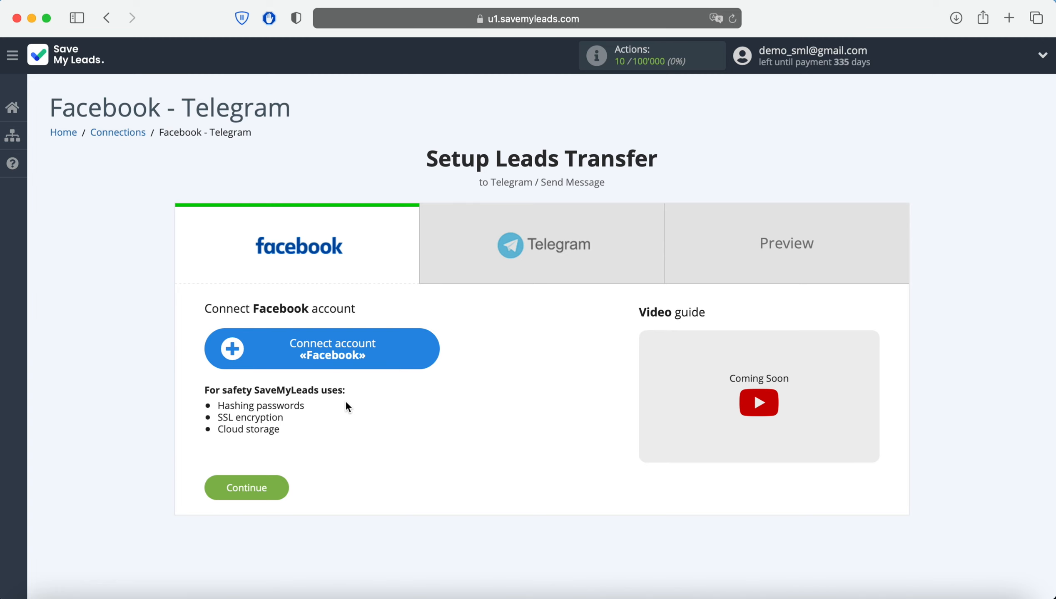
Start connecting a Facebook account and log in by filling the account login and password from the saved credentials.
click(389, 348)
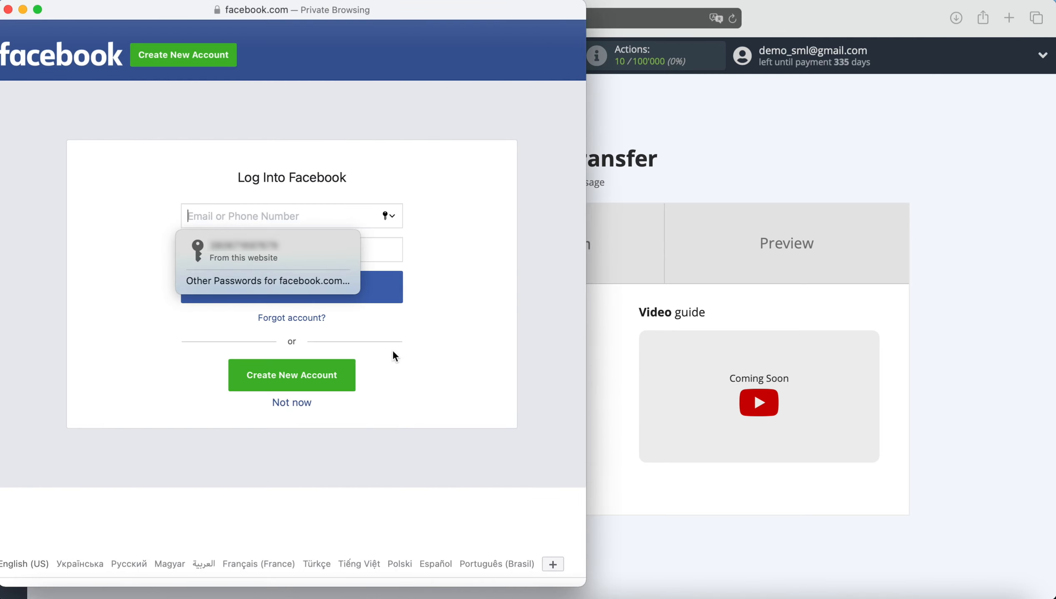
click(331, 246)
click(335, 287)
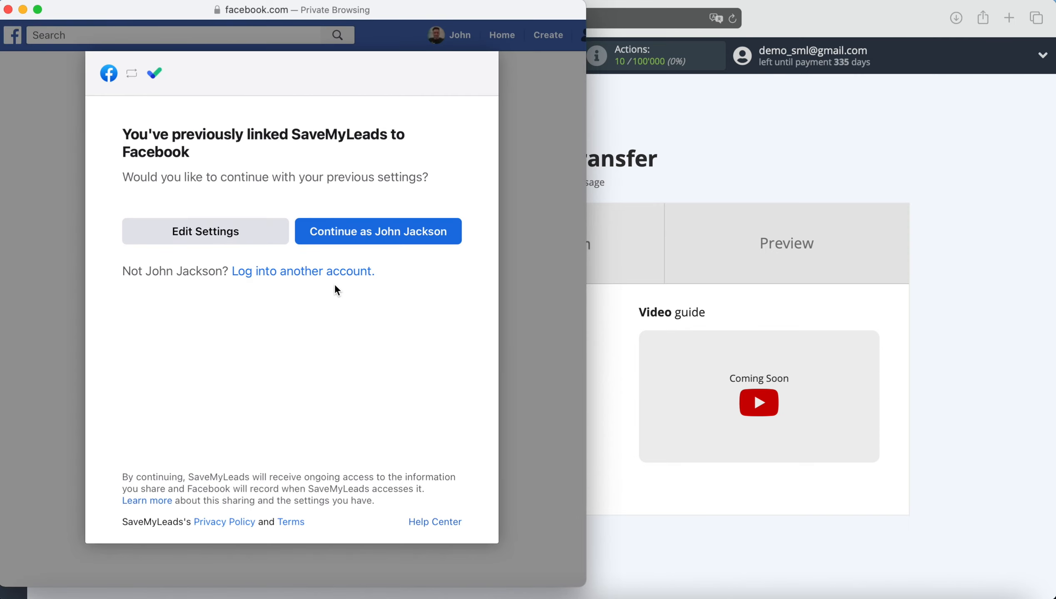
Edit the Facebook link settings to grant SaveMyLeads all listed permissions for the FB Lead Forms page.
click(271, 238)
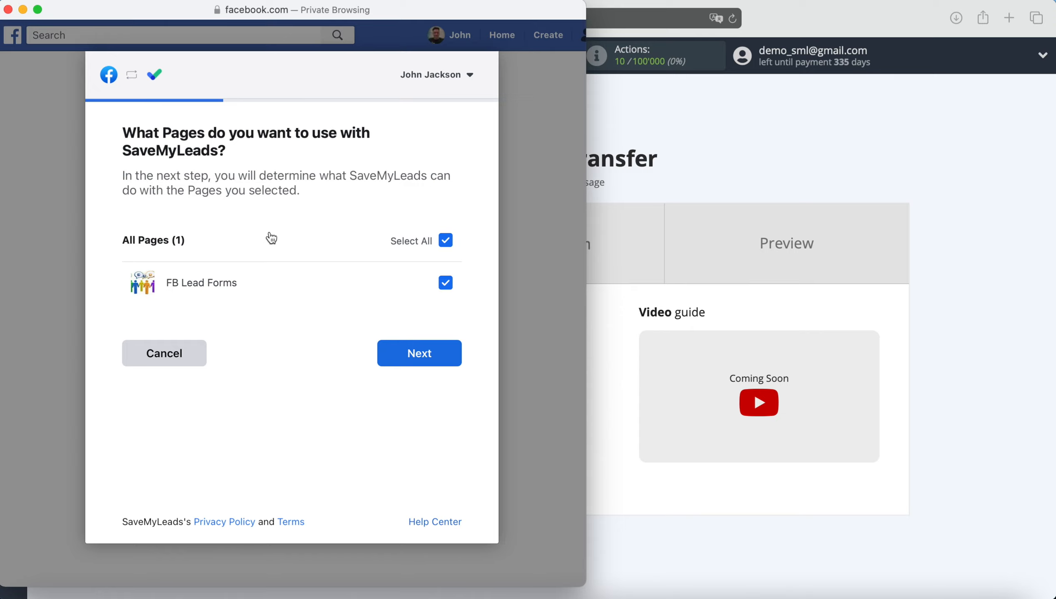
click(403, 354)
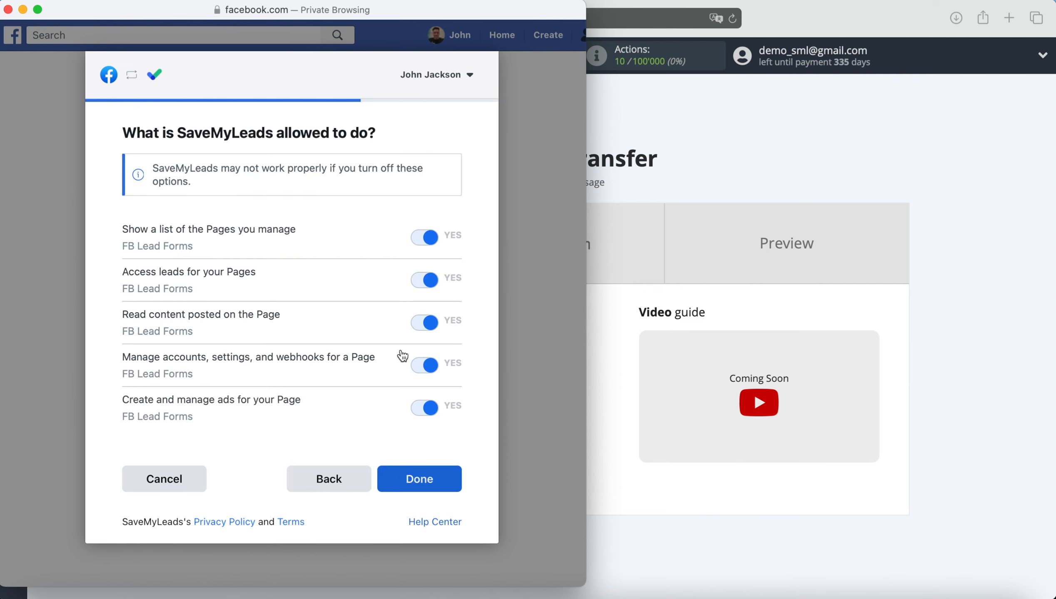
click(410, 477)
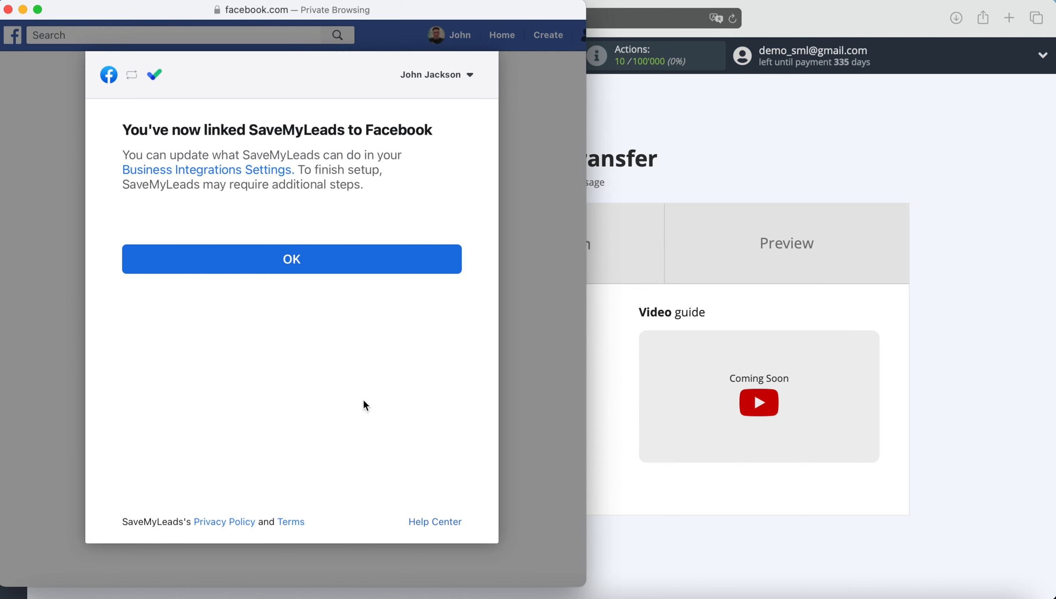
click(338, 258)
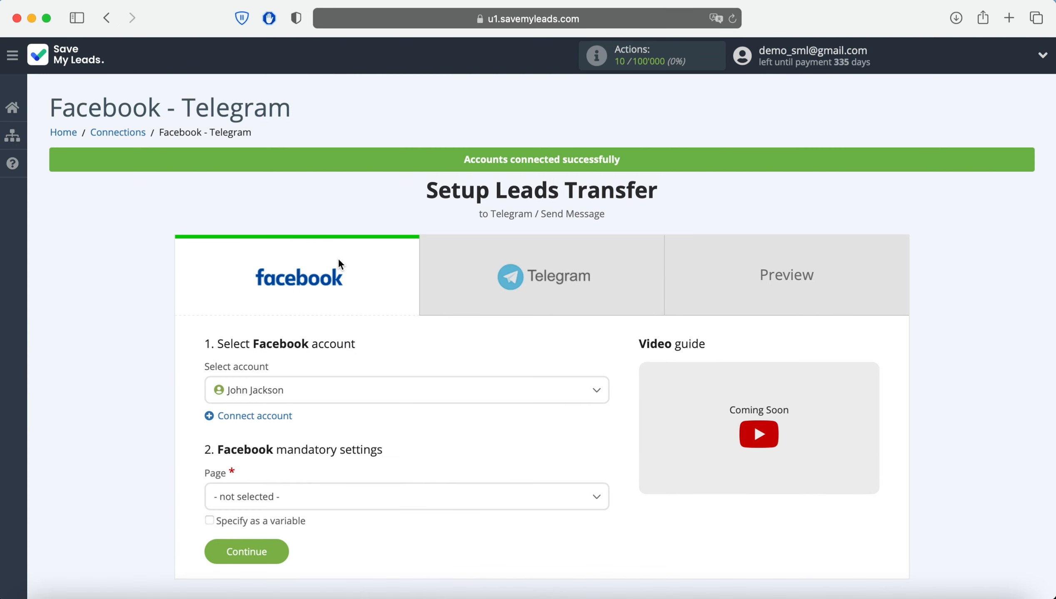
Select the connected Facebook account and set the Page to FB Lead Forms.
click(392, 398)
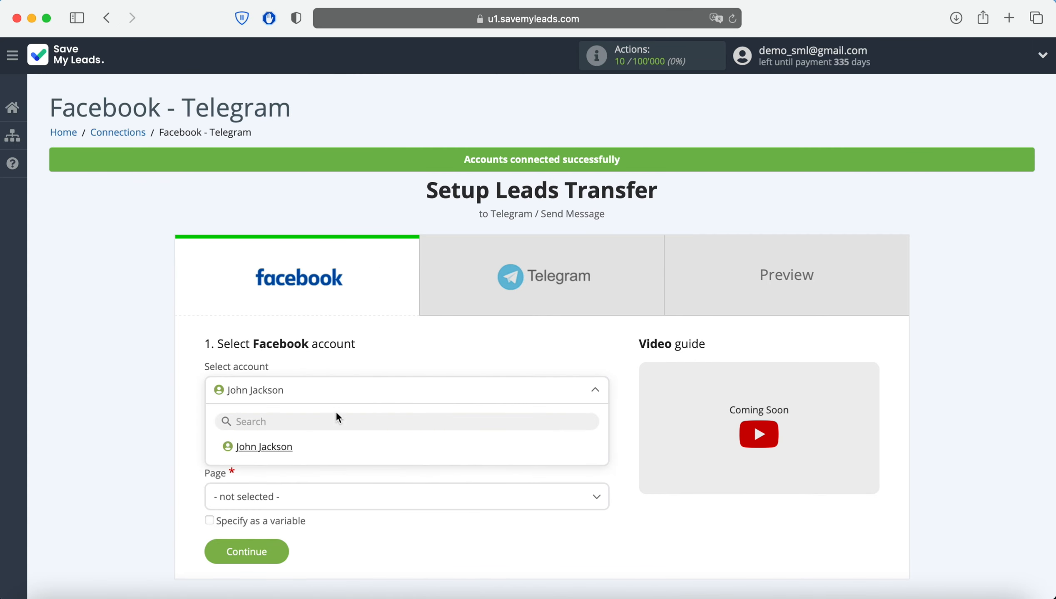
click(279, 447)
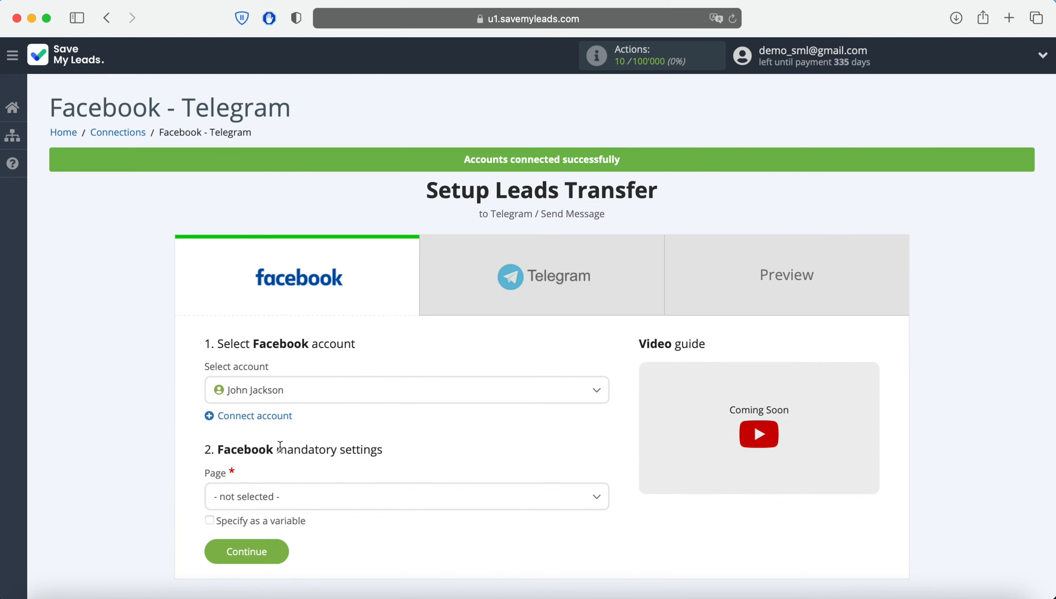
scroll(280, 446, down, 3)
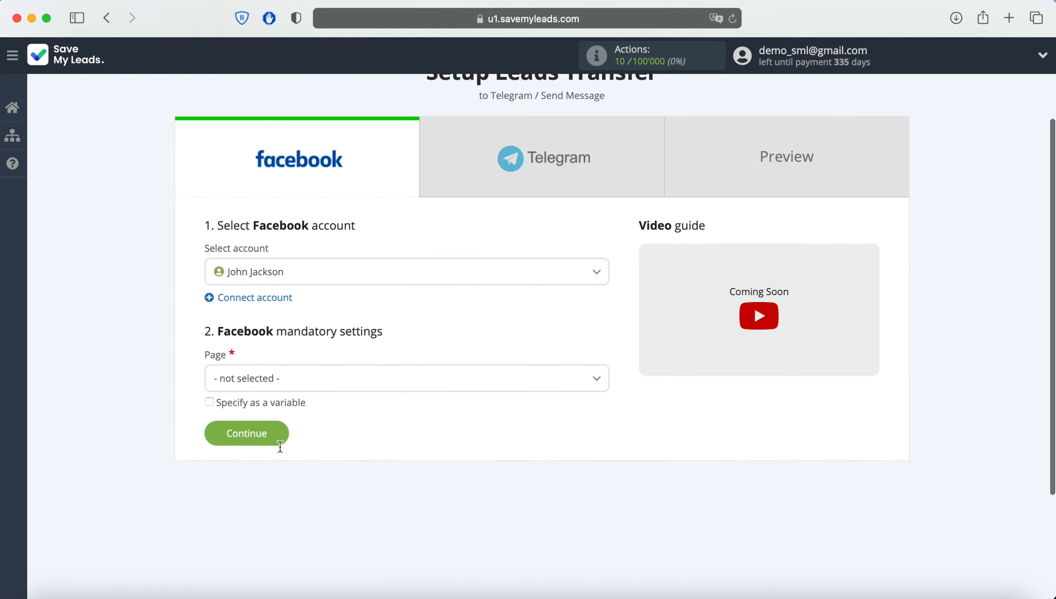
click(308, 372)
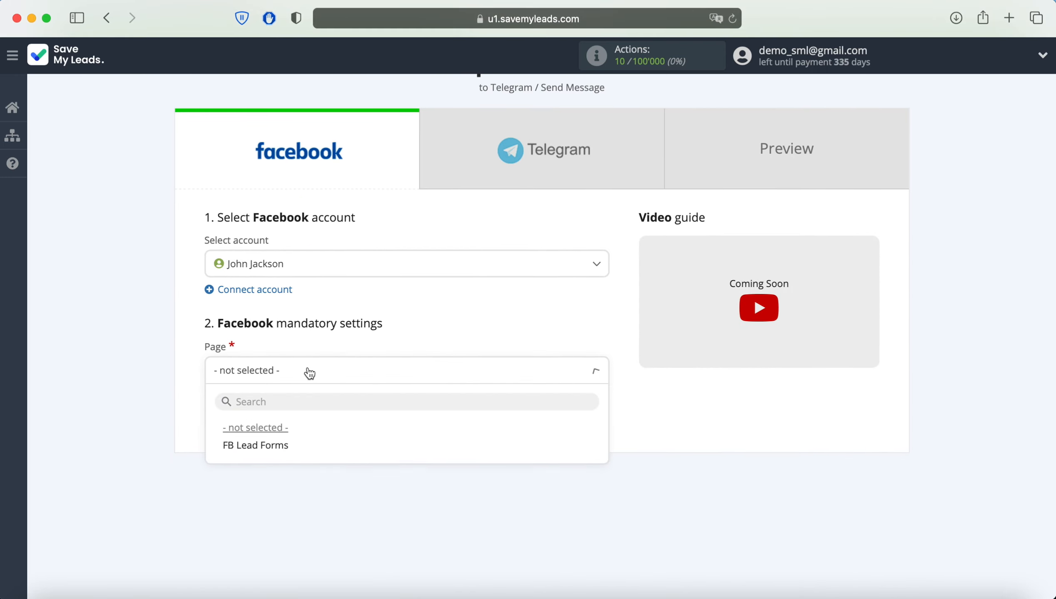
click(288, 453)
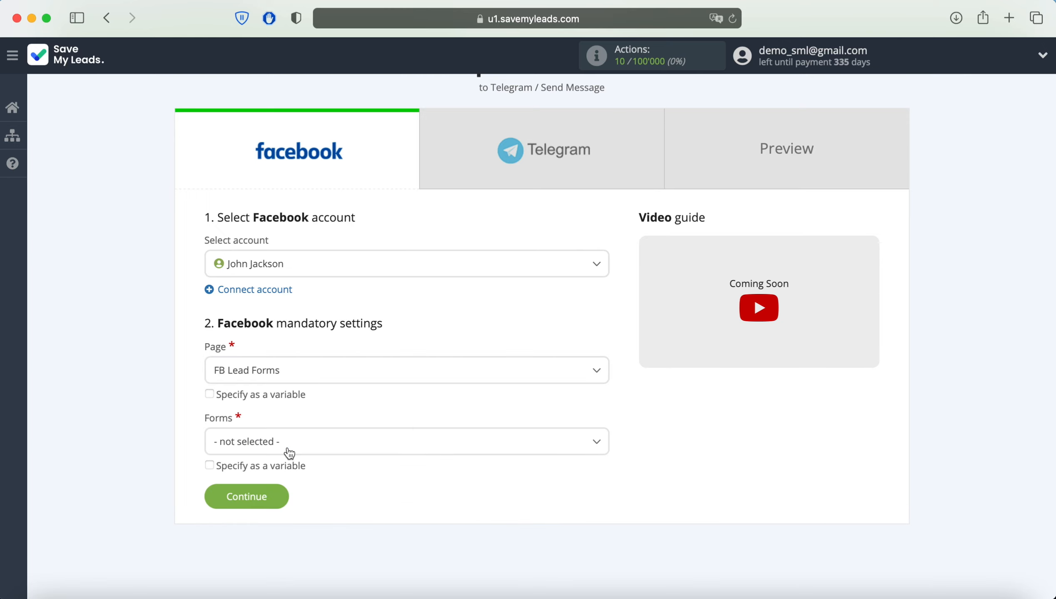
Set the form to Lead Form 19.05.2021 and continue to the Telegram stage.
scroll(289, 453, down, 2)
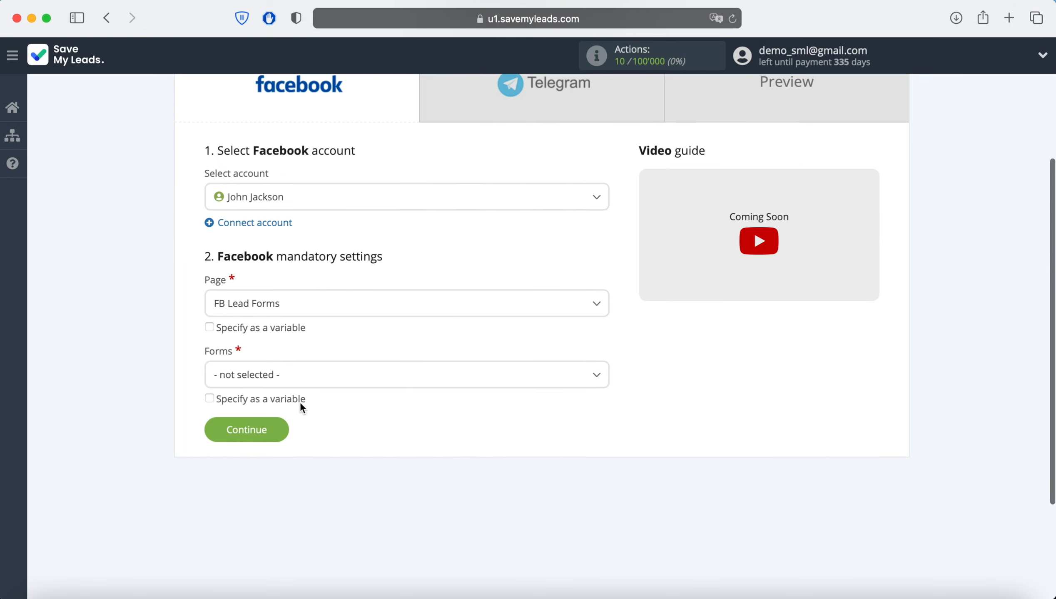
click(303, 379)
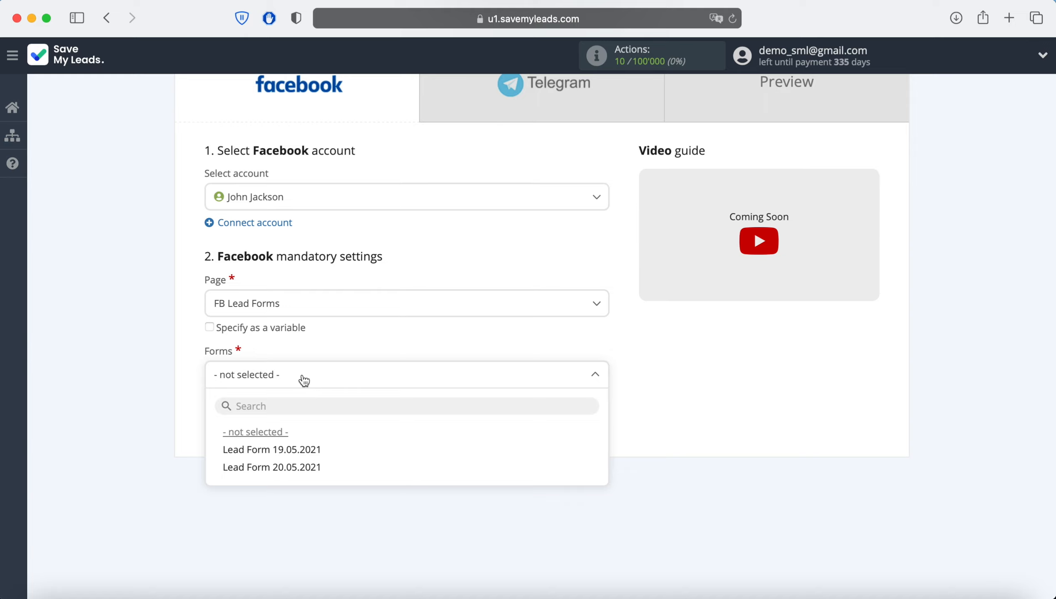
click(315, 451)
click(273, 428)
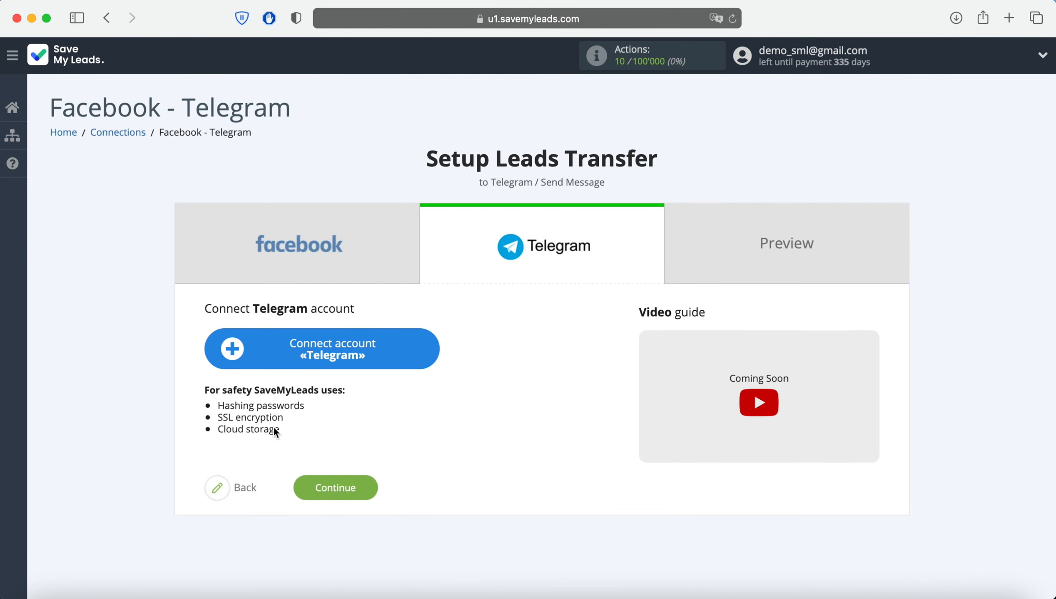
Add a Telegram account for the integration and save it under the suggested name.
click(395, 359)
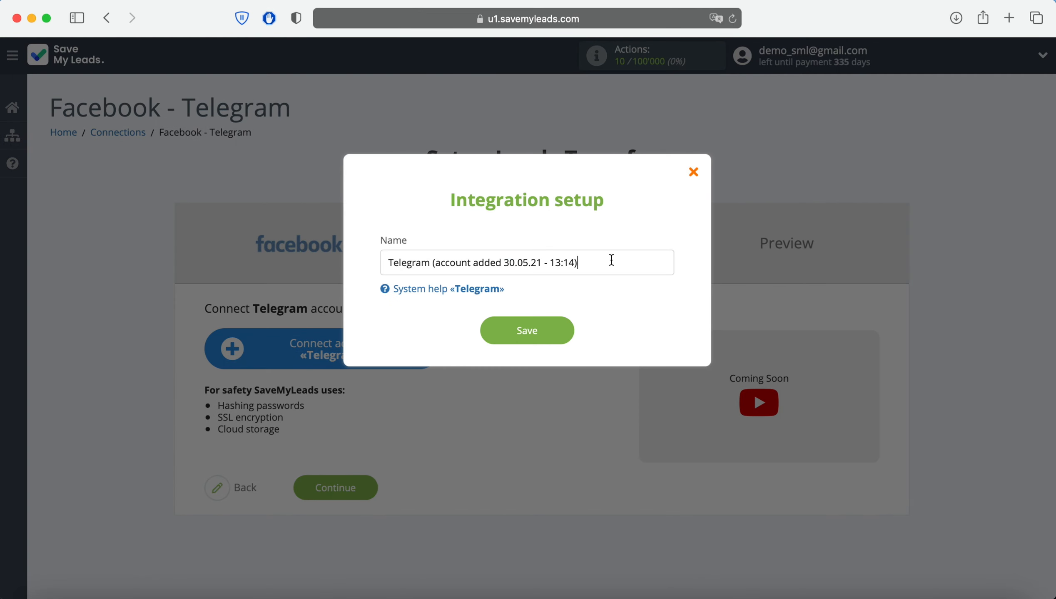
drag(610, 260, 384, 263)
click(382, 263)
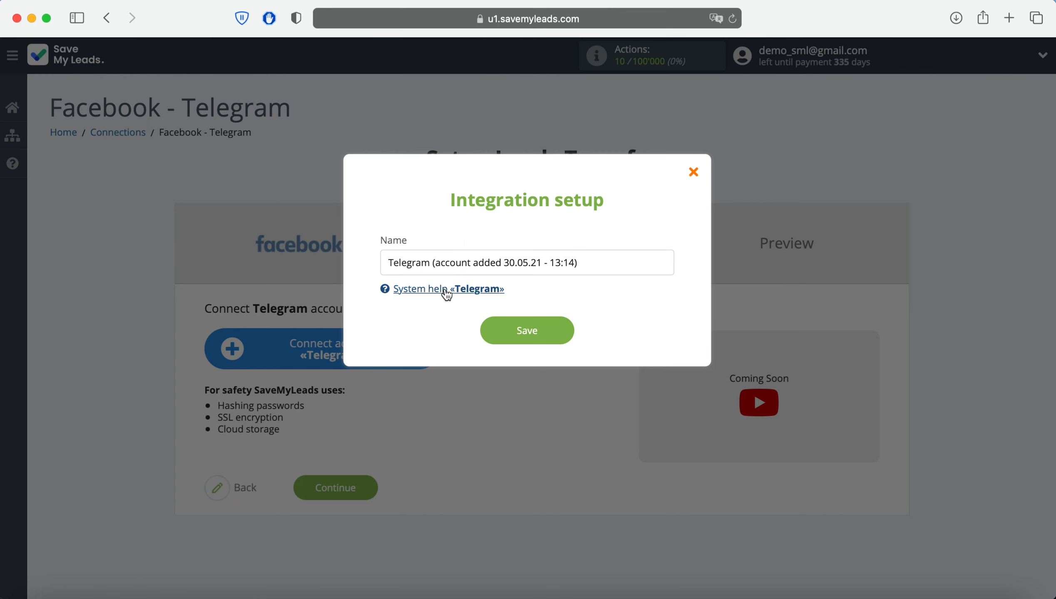
click(504, 331)
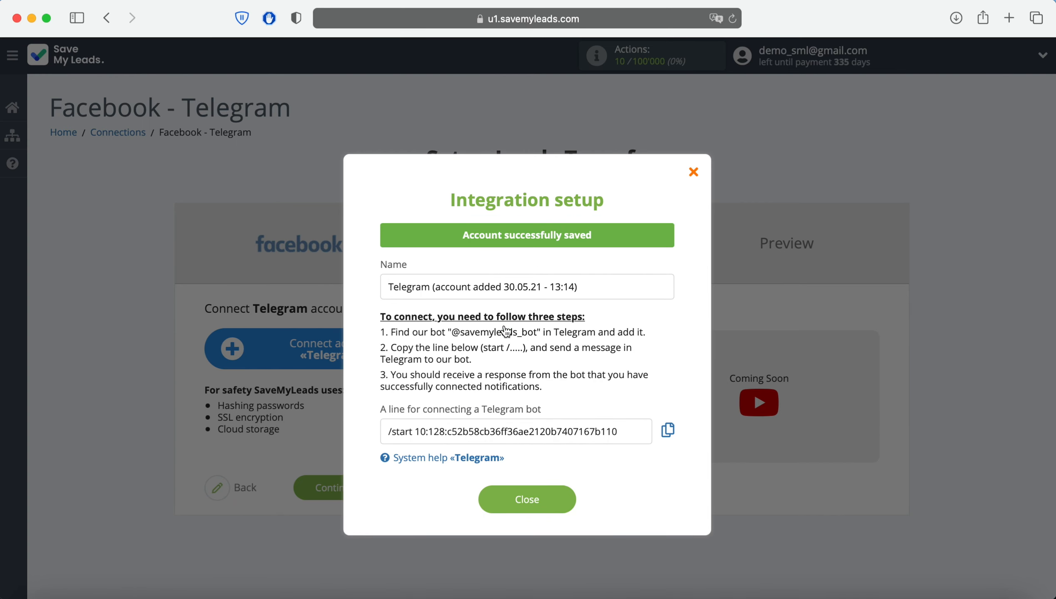
drag(451, 333, 539, 334)
right_click(529, 331)
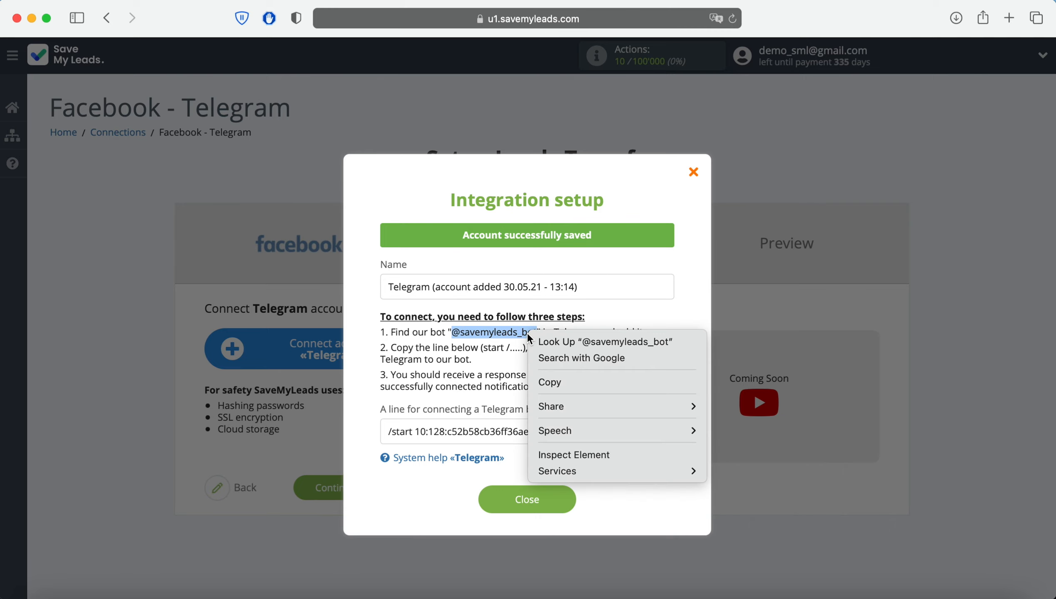
click(555, 385)
key(super+Tab)
click(151, 39)
key(super+v)
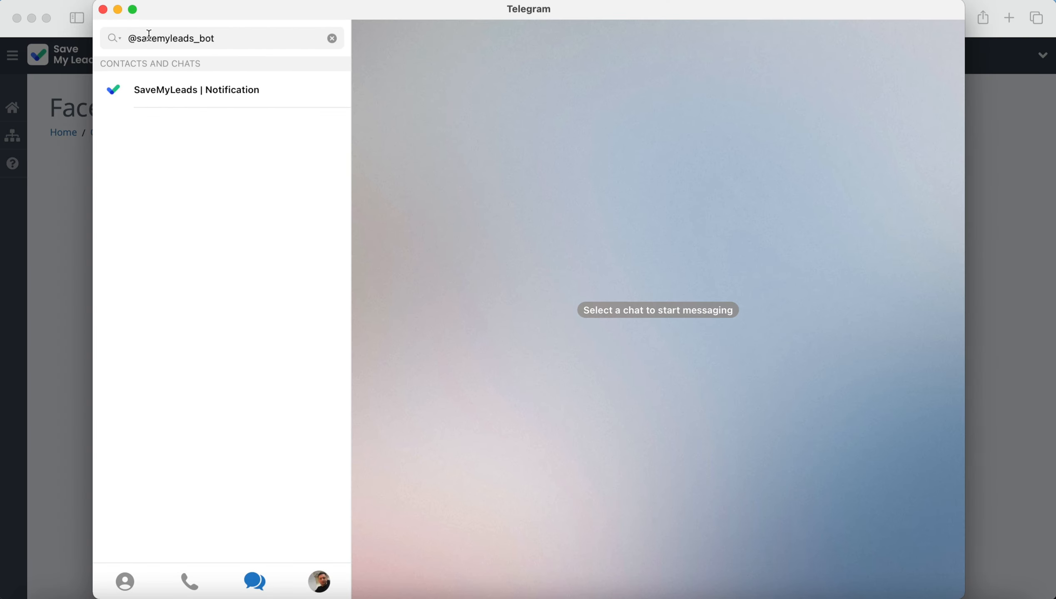
click(251, 89)
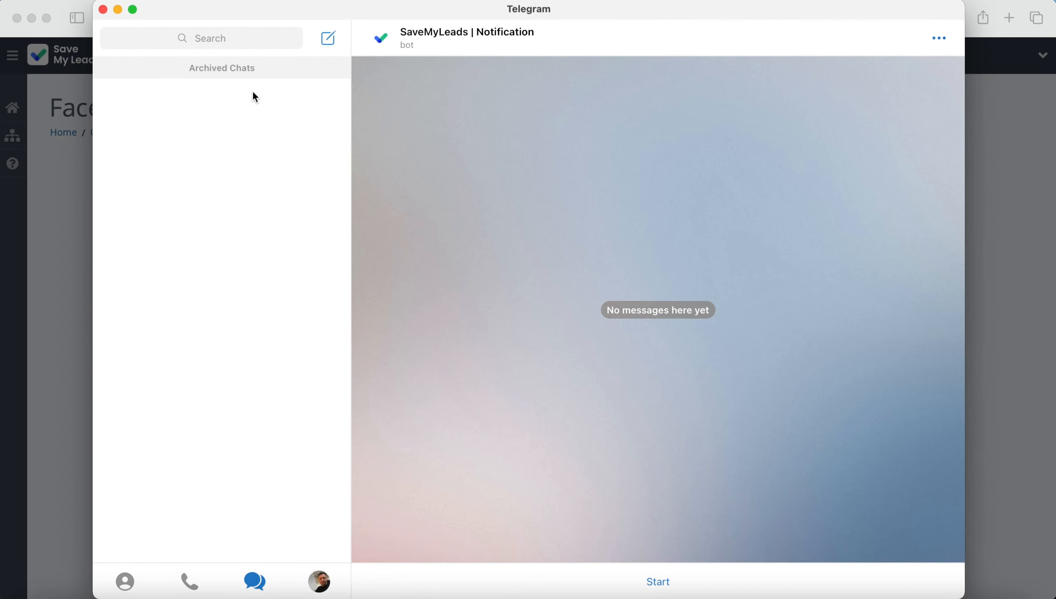
click(618, 571)
Copy the bot connection line with its token from SaveMyLeads and send it to the SaveMyLeads bot in Telegram.
key(super+Tab)
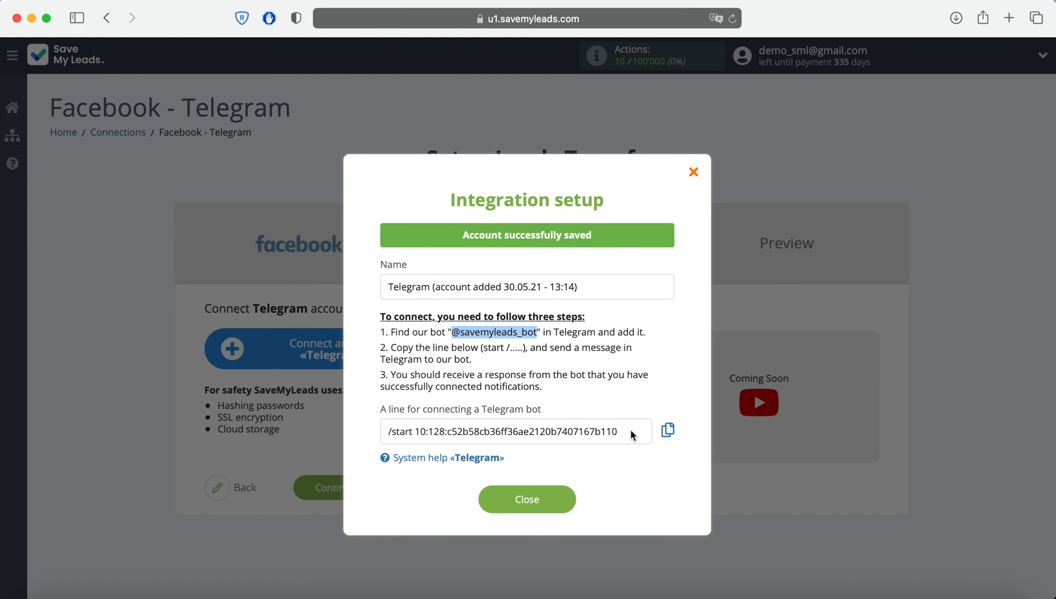
drag(632, 434, 377, 432)
right_click(397, 436)
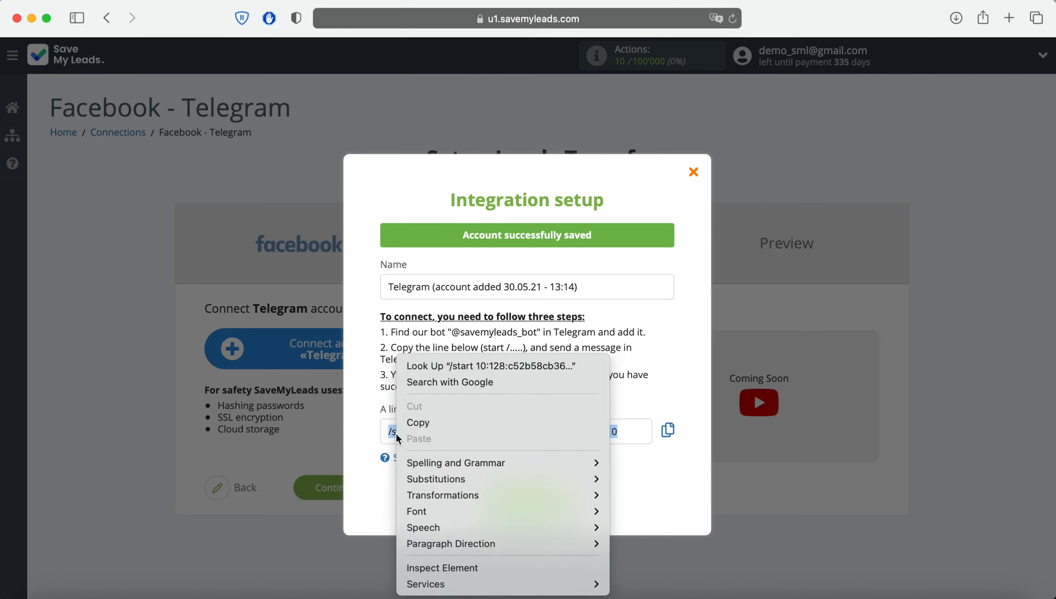
click(440, 422)
key(super+Tab)
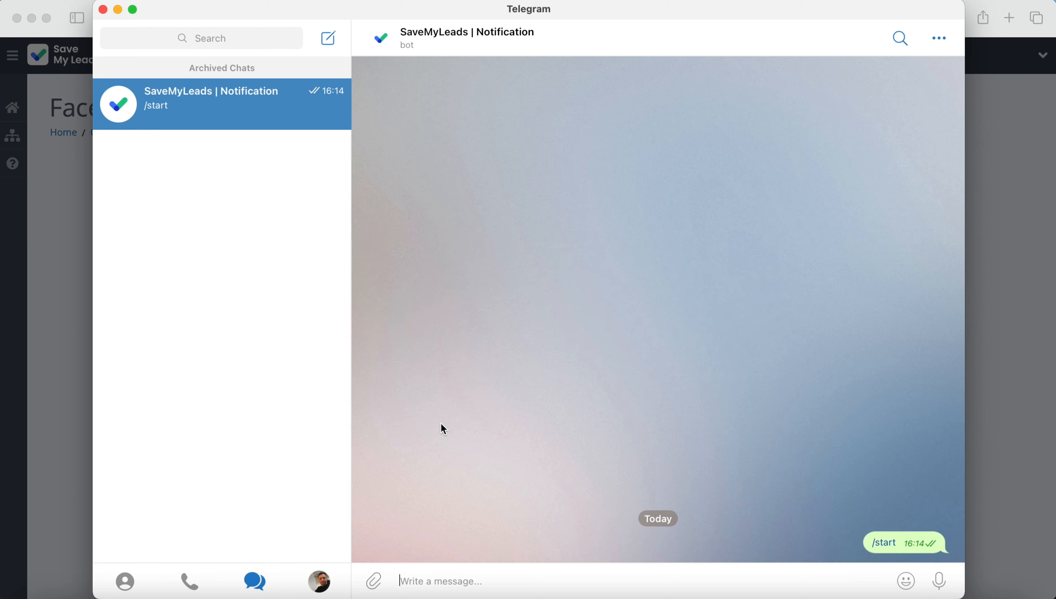
right_click(429, 569)
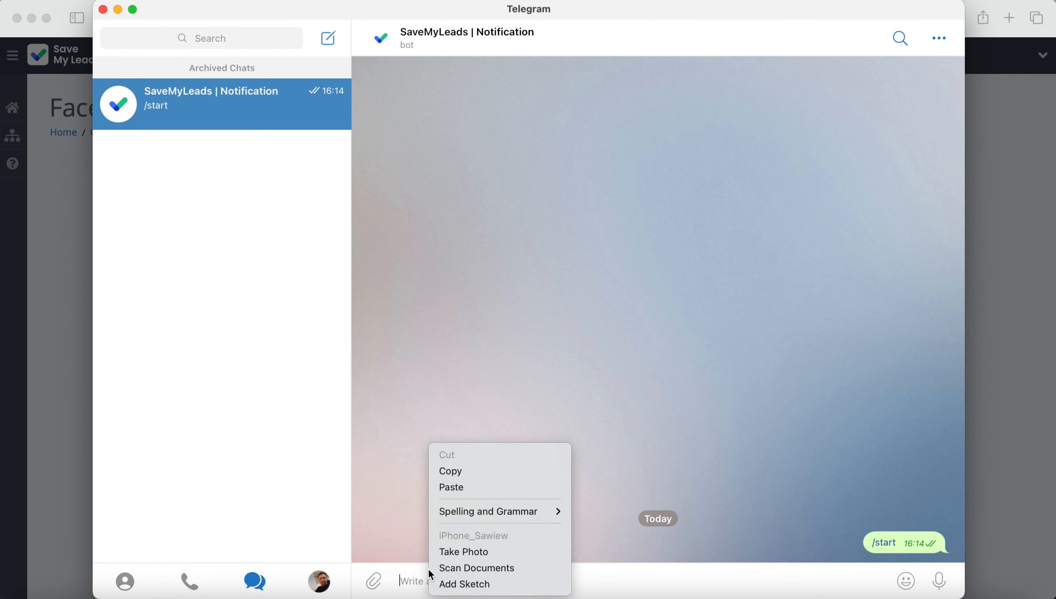
click(457, 485)
click(939, 581)
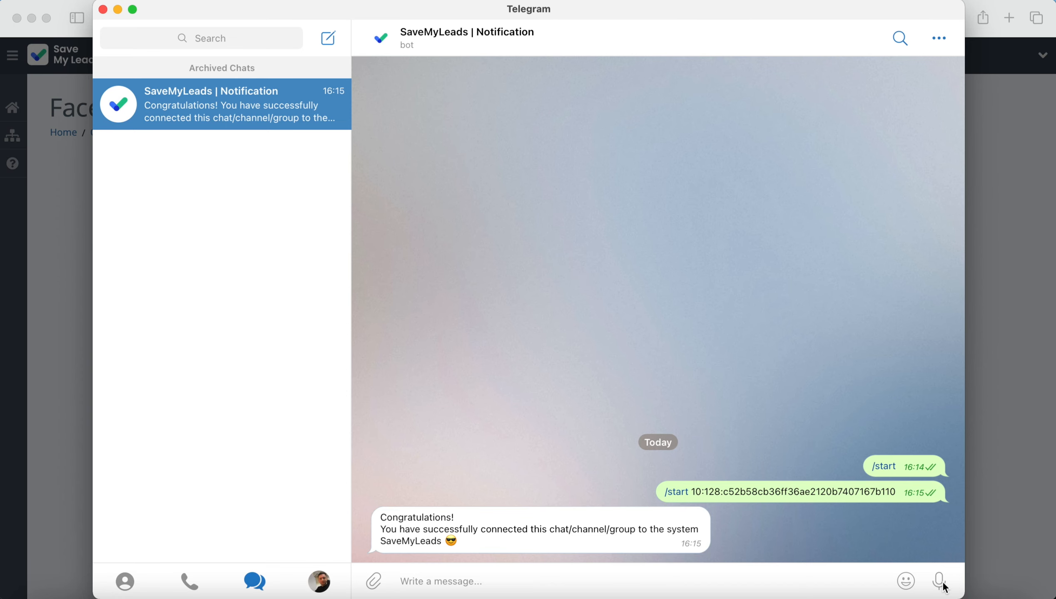
Switch back to SaveMyLeads and close the Telegram integration setup.
key(super+Tab)
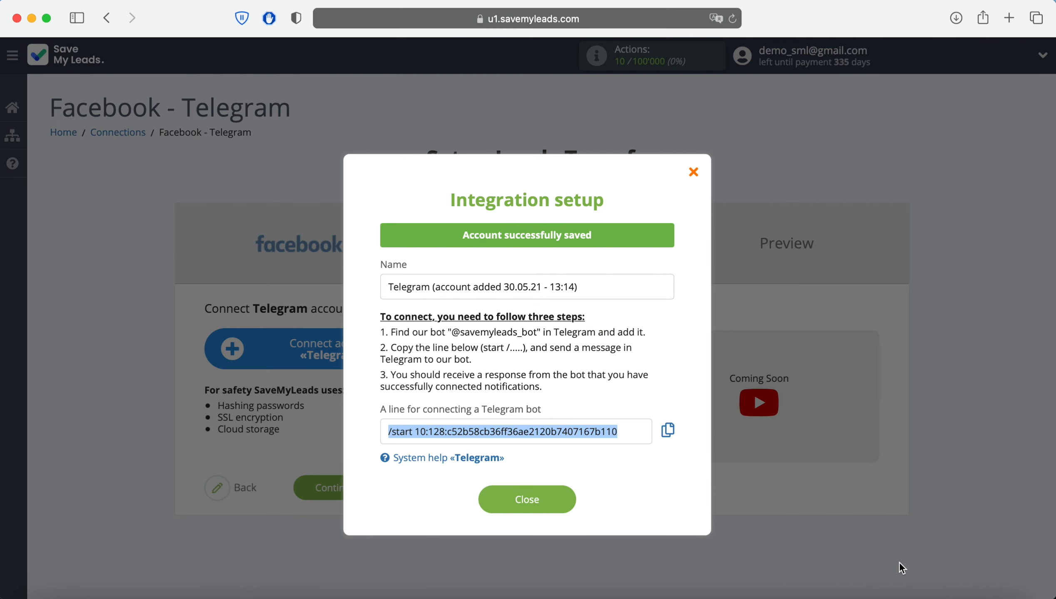
click(552, 500)
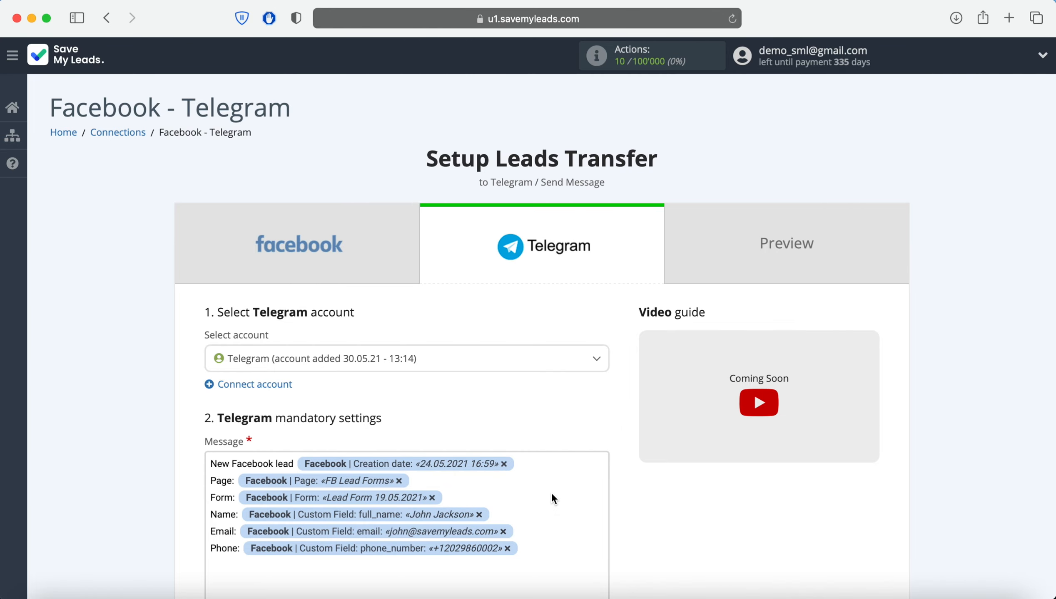
Check the variables available for the Telegram message, and add the line "Good luck!" below the Phone line before continuing to the preview.
scroll(551, 494, down, 3)
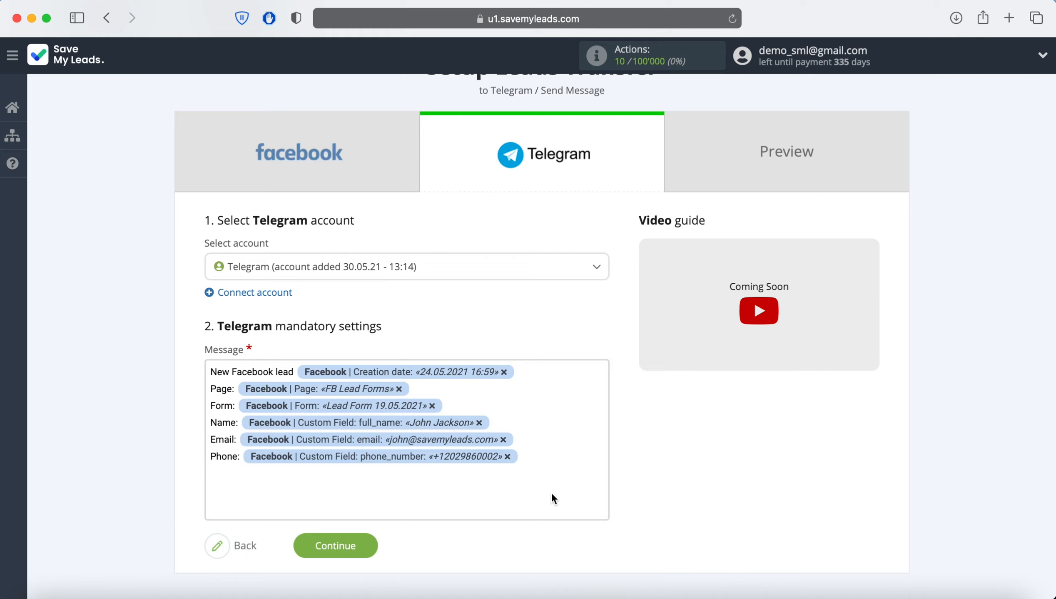
click(357, 489)
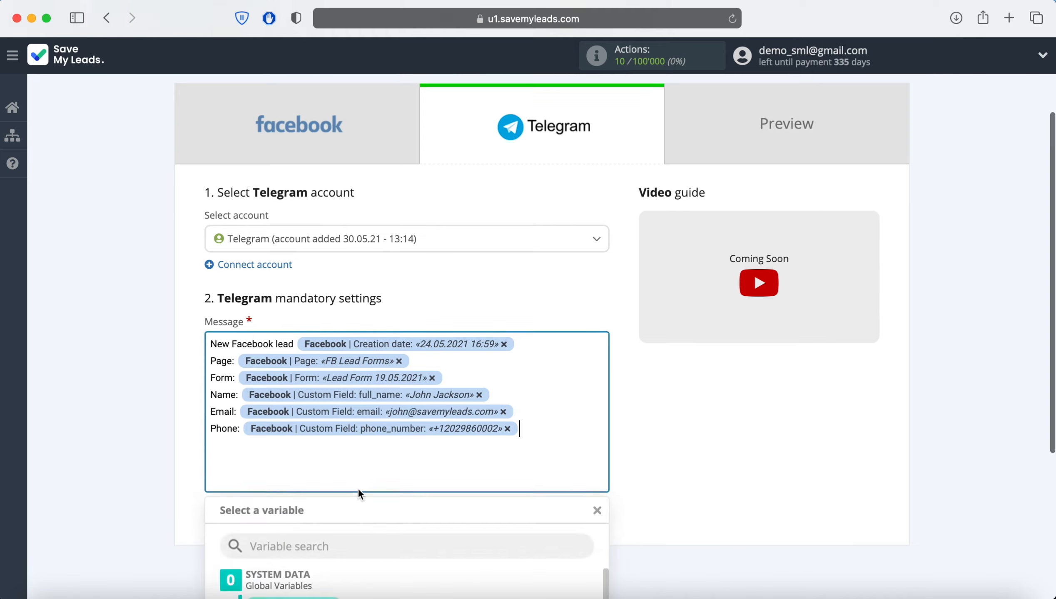
scroll(357, 489, down, 5)
scroll(414, 479, down, 5)
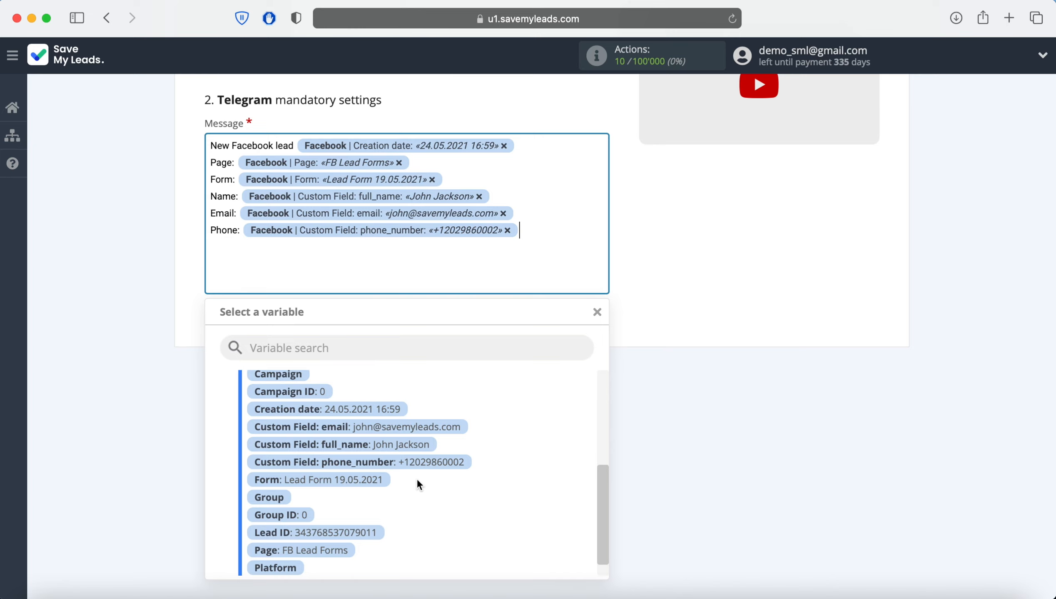
click(679, 289)
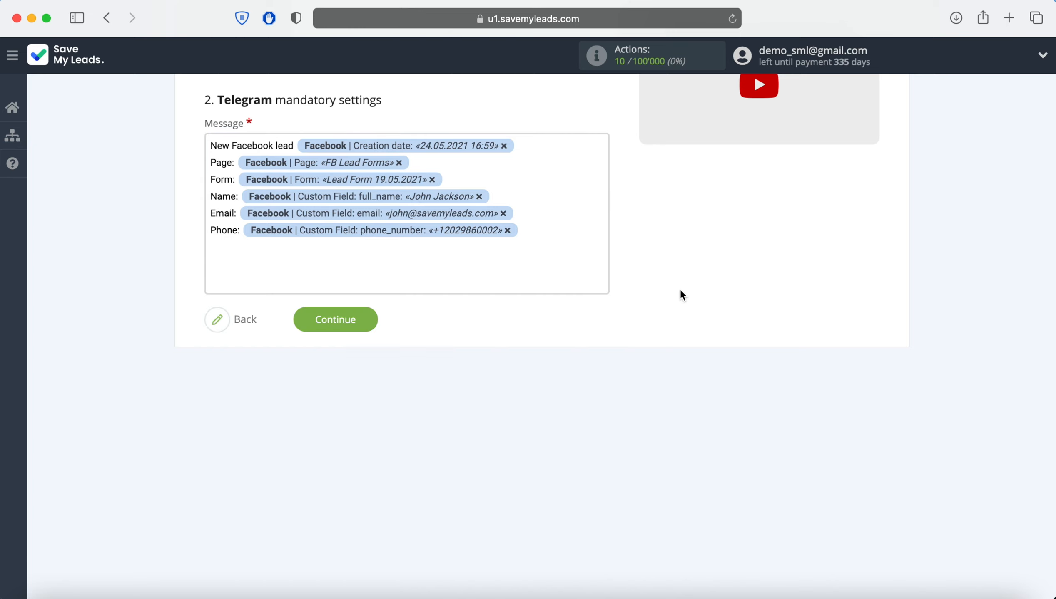
click(545, 234)
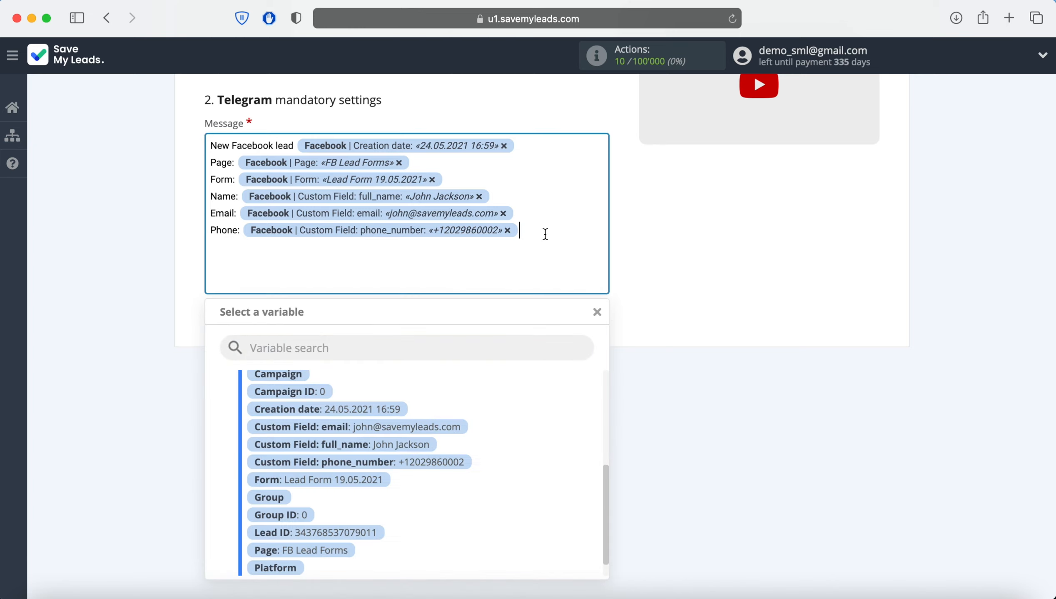
key(Return)
text(Good luck)
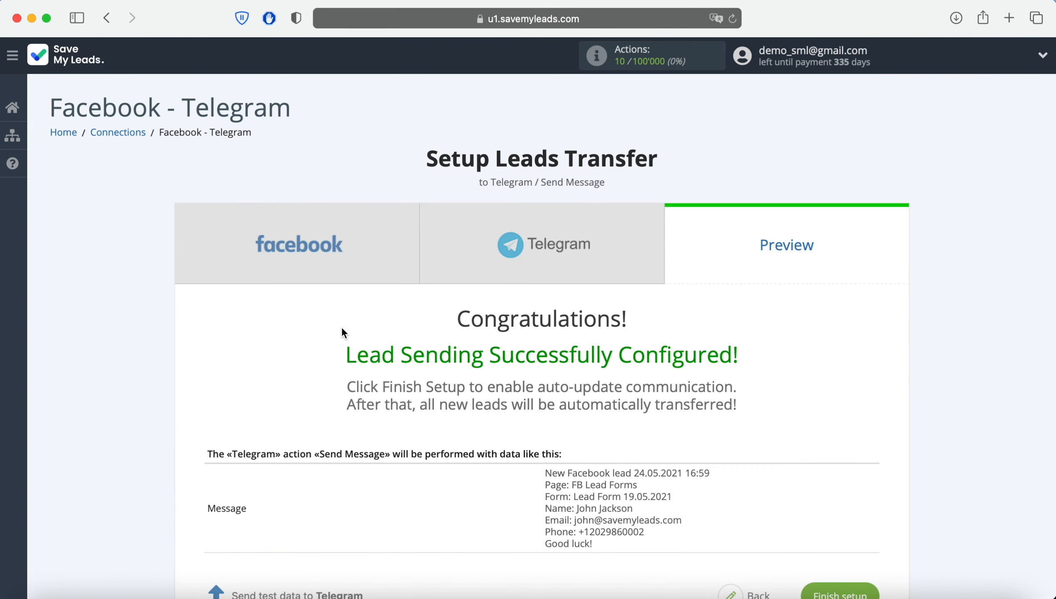
Send the test data to Telegram and switch to the Telegram app to check the SaveMyLeads bot's chat.
scroll(1030, 314, down, 3)
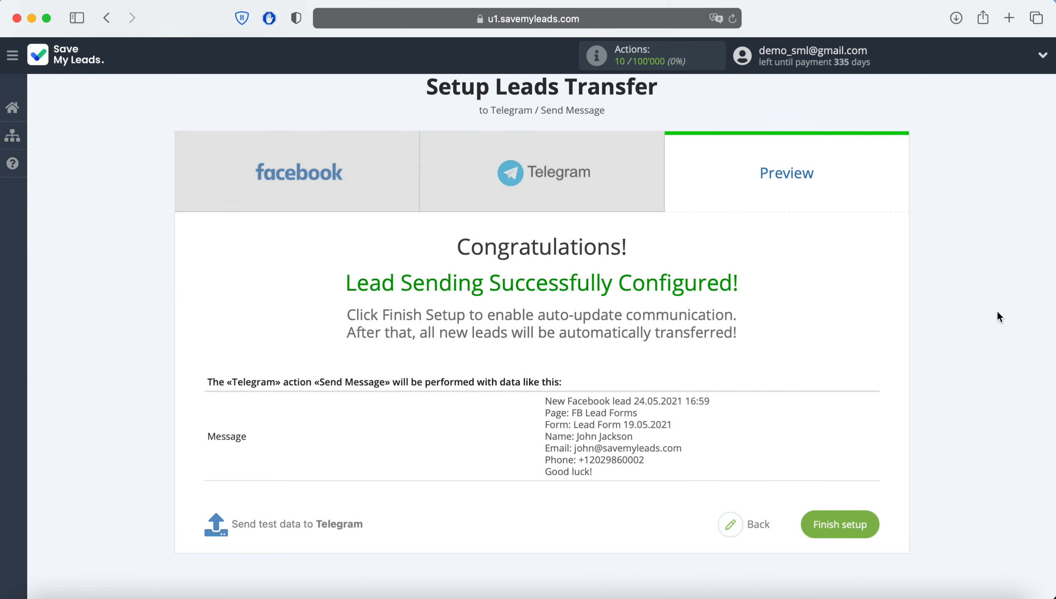
click(301, 525)
click(846, 71)
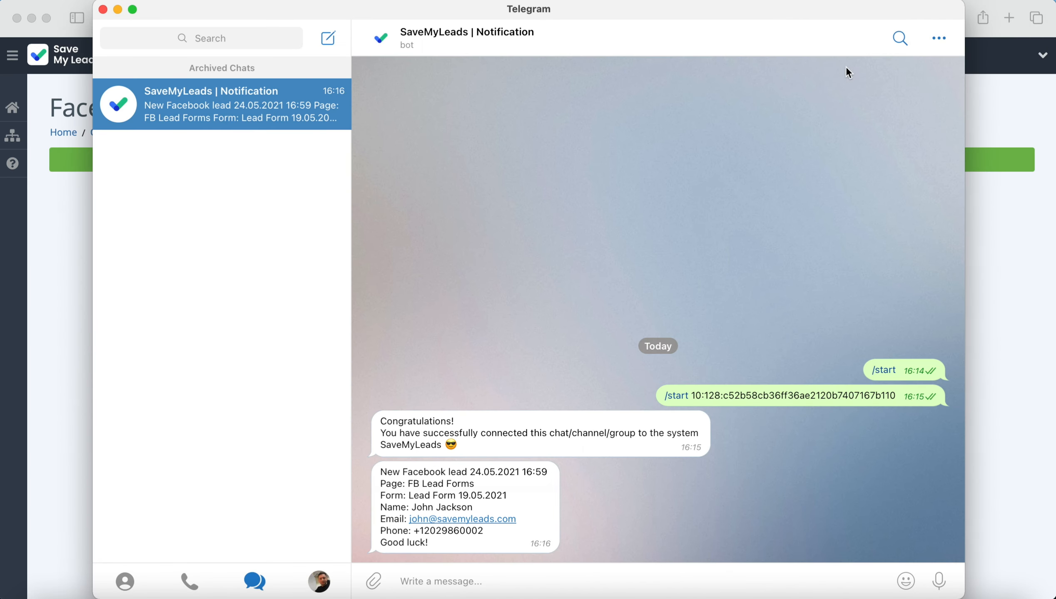
Switch back to SaveMyLeads and finish the setup of the Facebook - Telegram connection.
key(super+Tab)
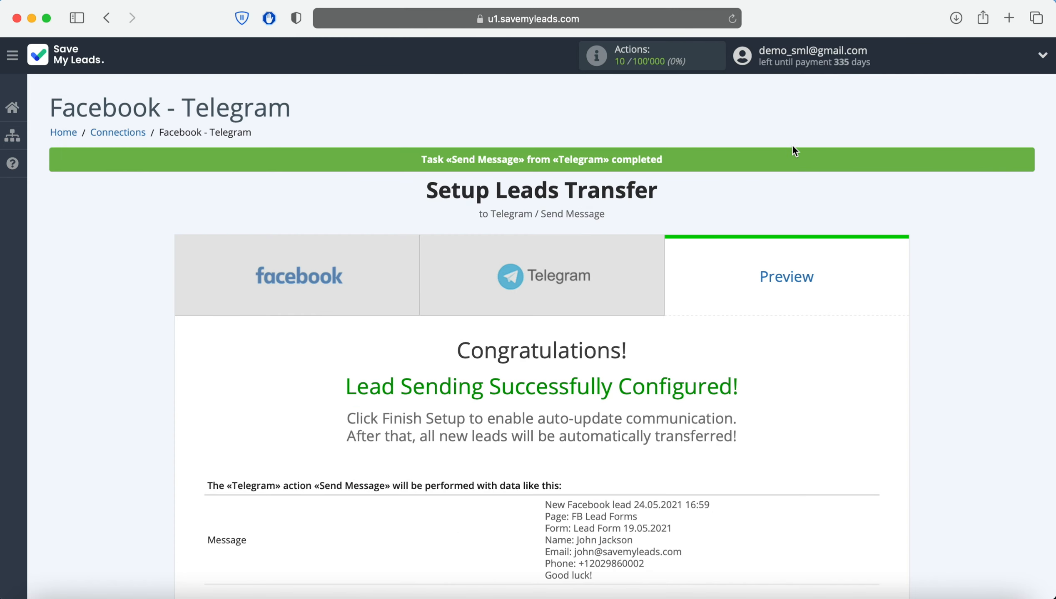
scroll(986, 303, down, 4)
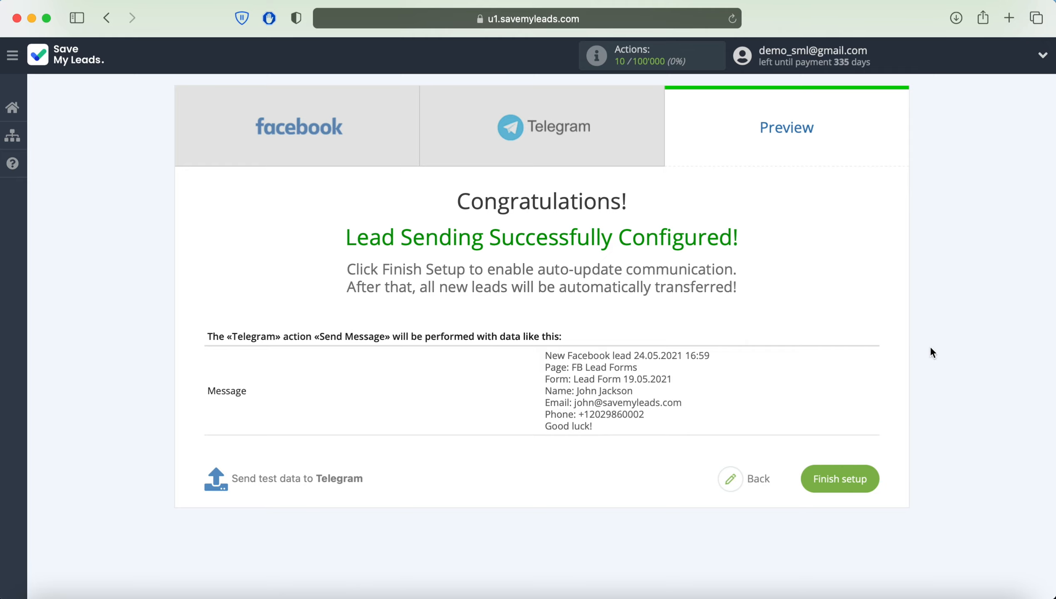
click(843, 477)
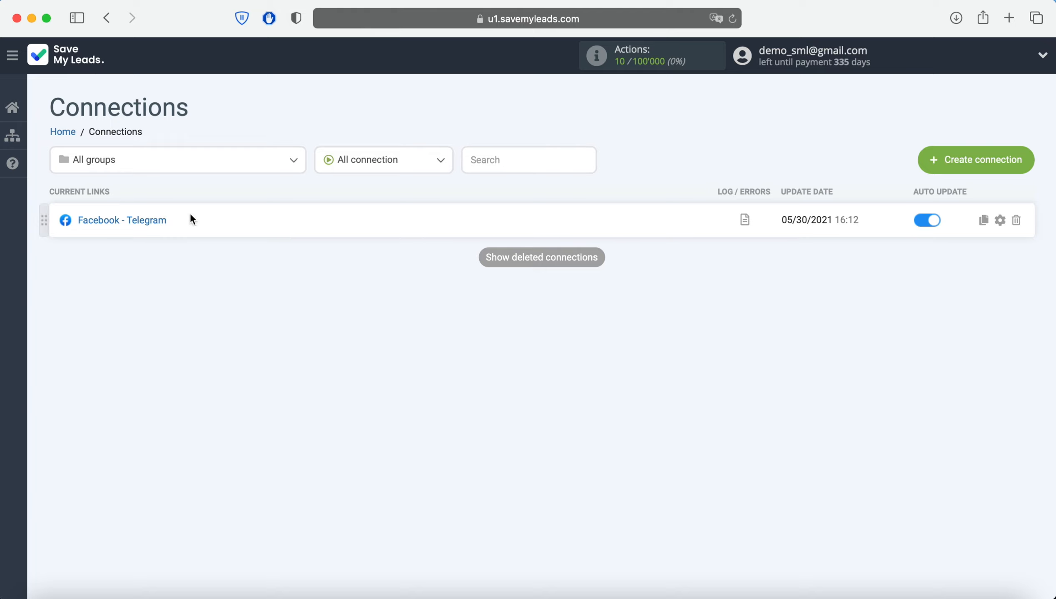
Rename the connection as "Facebook - Telegram Leadform 19.05.2021" and save its link settings.
click(1000, 220)
click(592, 245)
text(L)
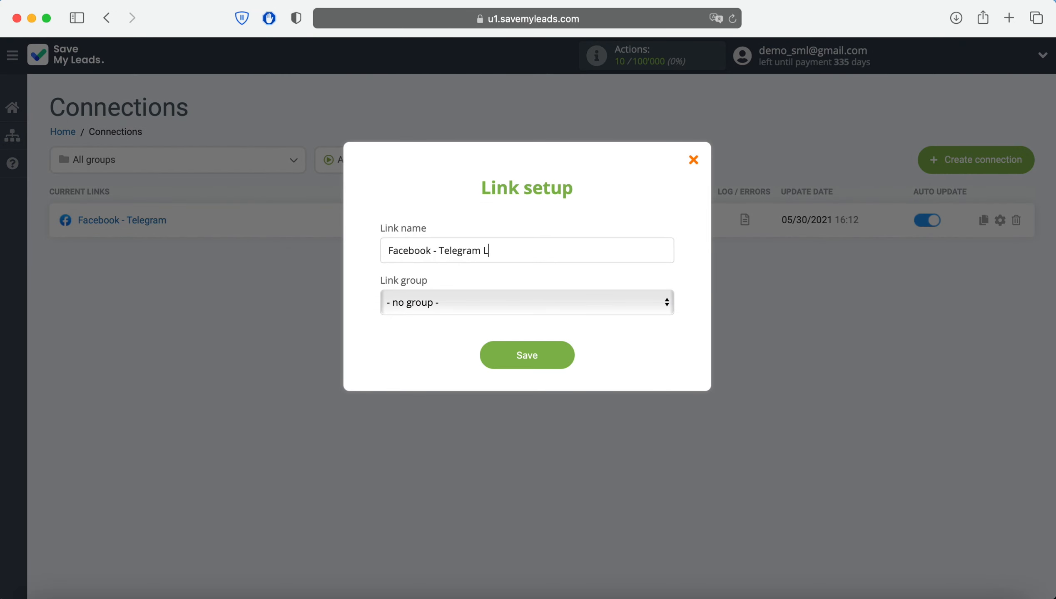
text(eadform 19.05.2021)
click(544, 368)
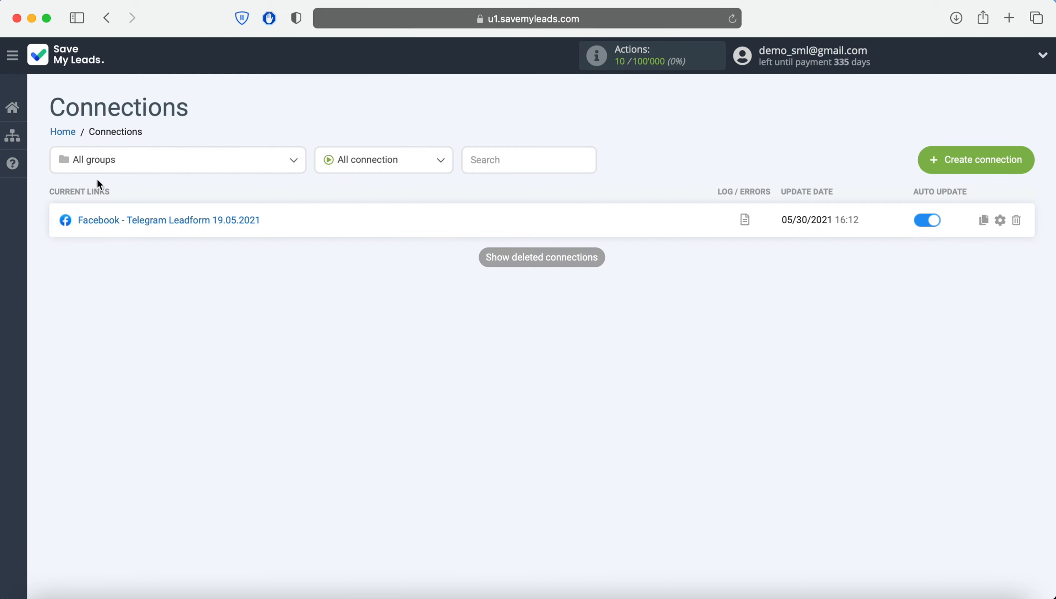